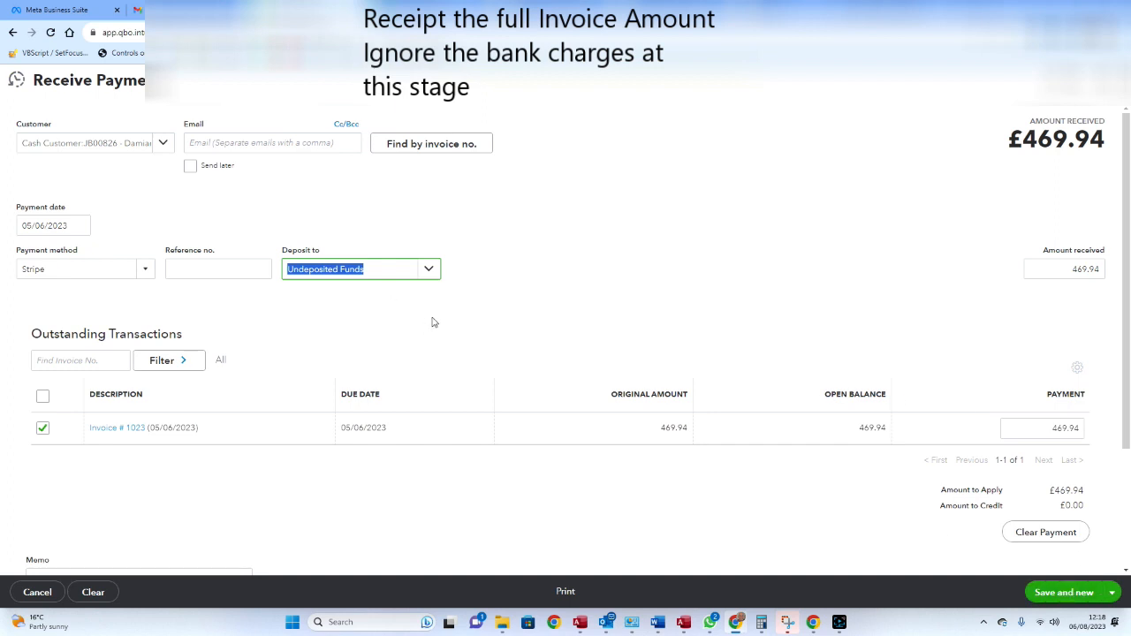
# Set the £469.94 Stripe payment to be deposited to Undeposited Funds, save it and close the payment form.
pyautogui.click(428, 268)
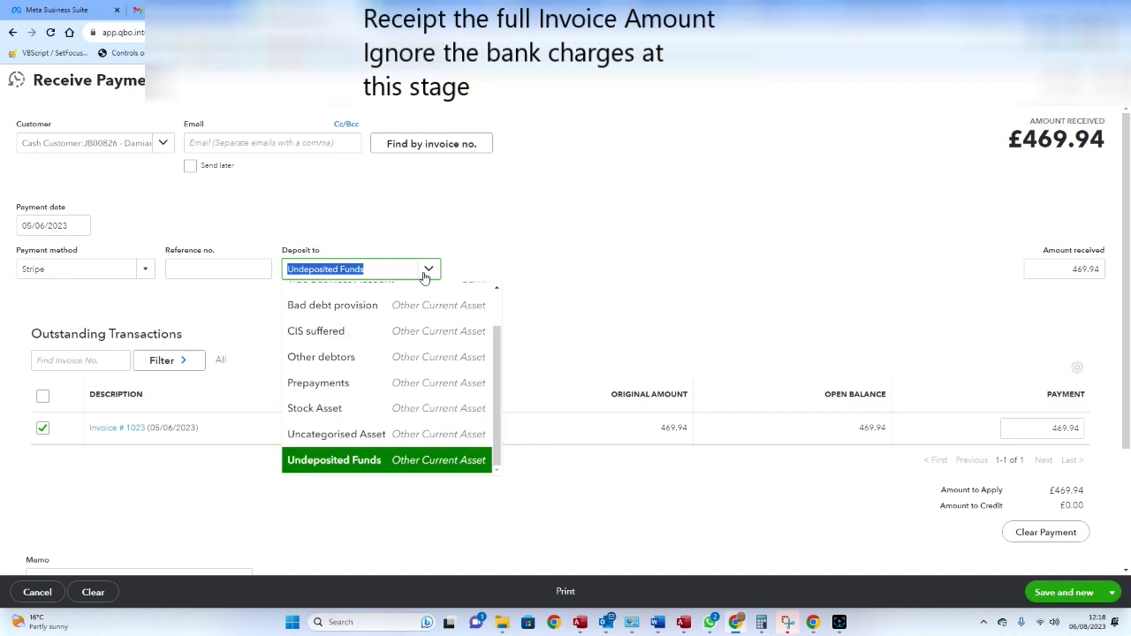
pyautogui.click(374, 460)
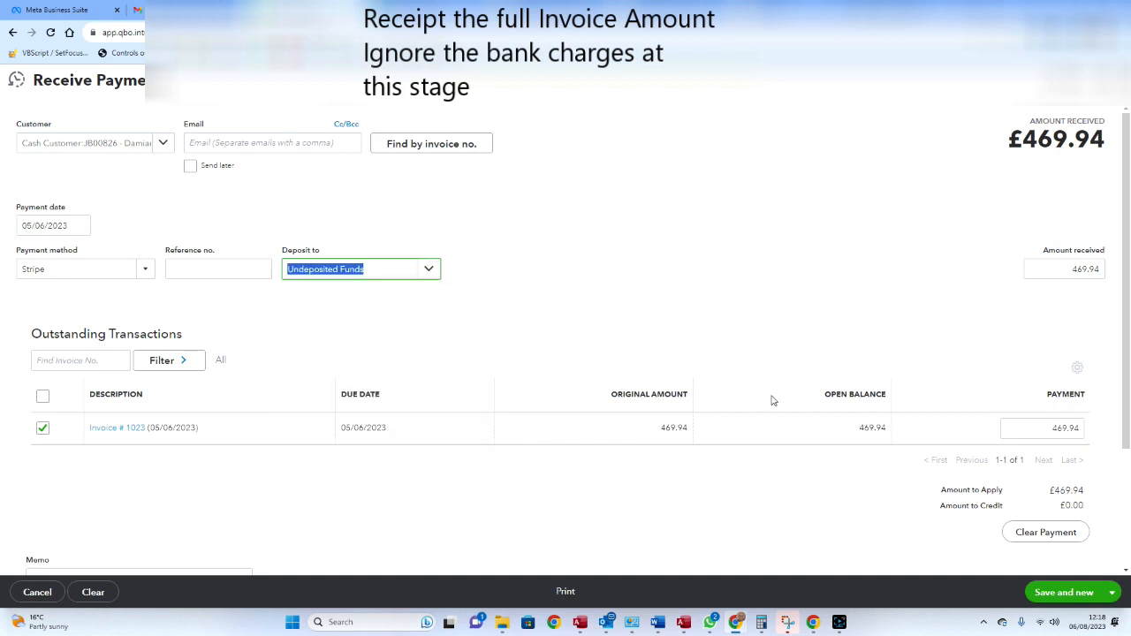
pyautogui.click(1065, 593)
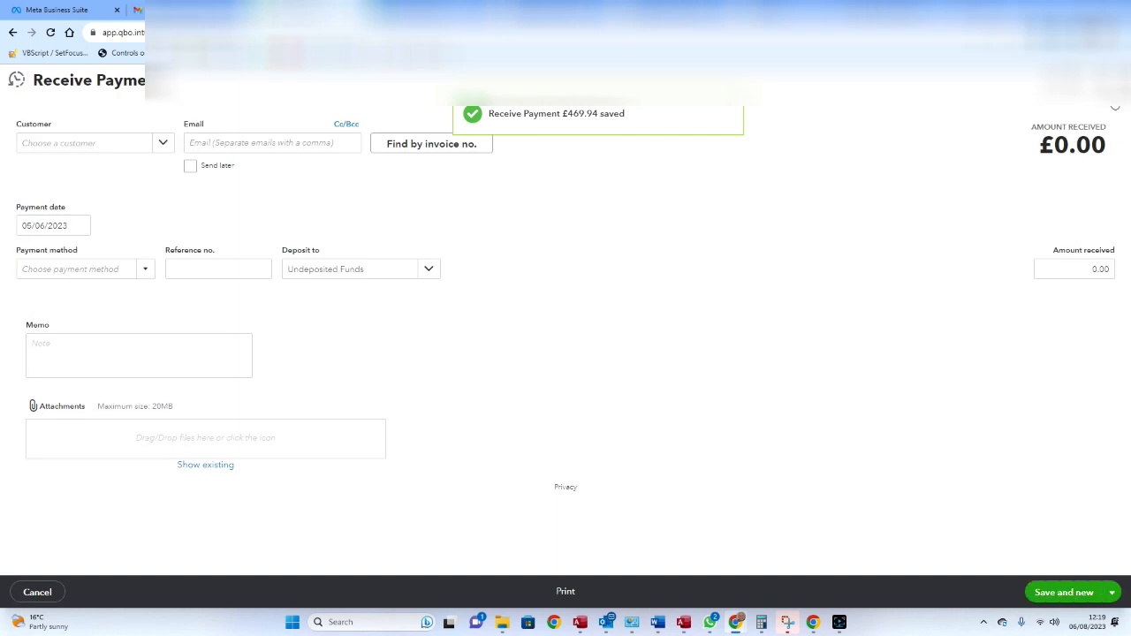
pyautogui.click(1114, 81)
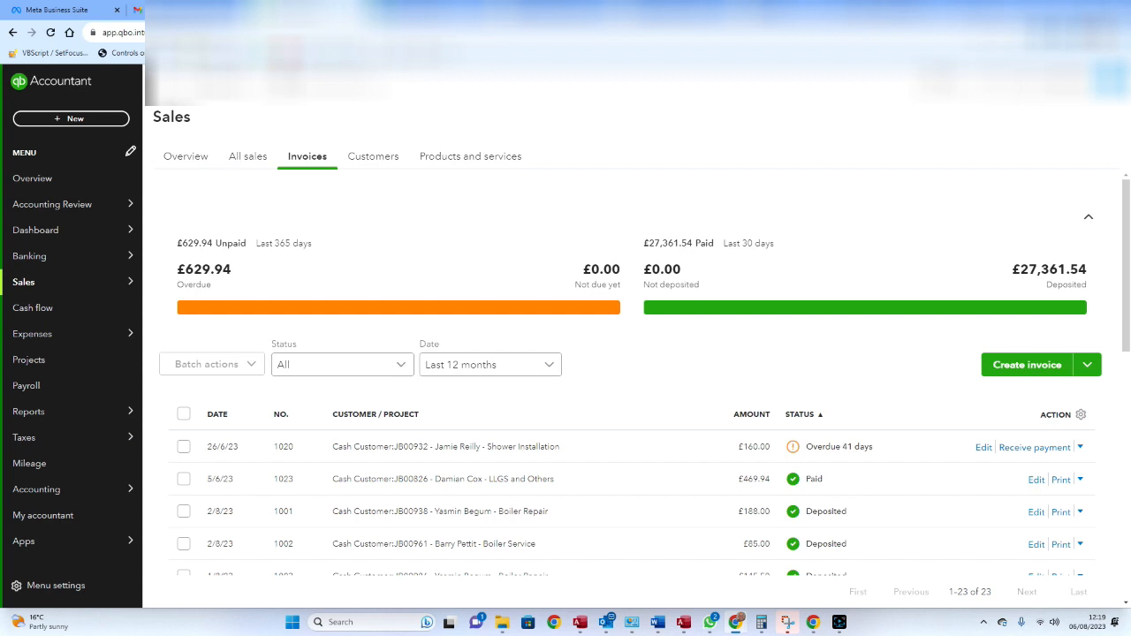
# Compare the Stripe payment's amount, fee and net figures with the Stripe receipts in the bank transactions for review.
pyautogui.hotkey('alt', 'Tab')
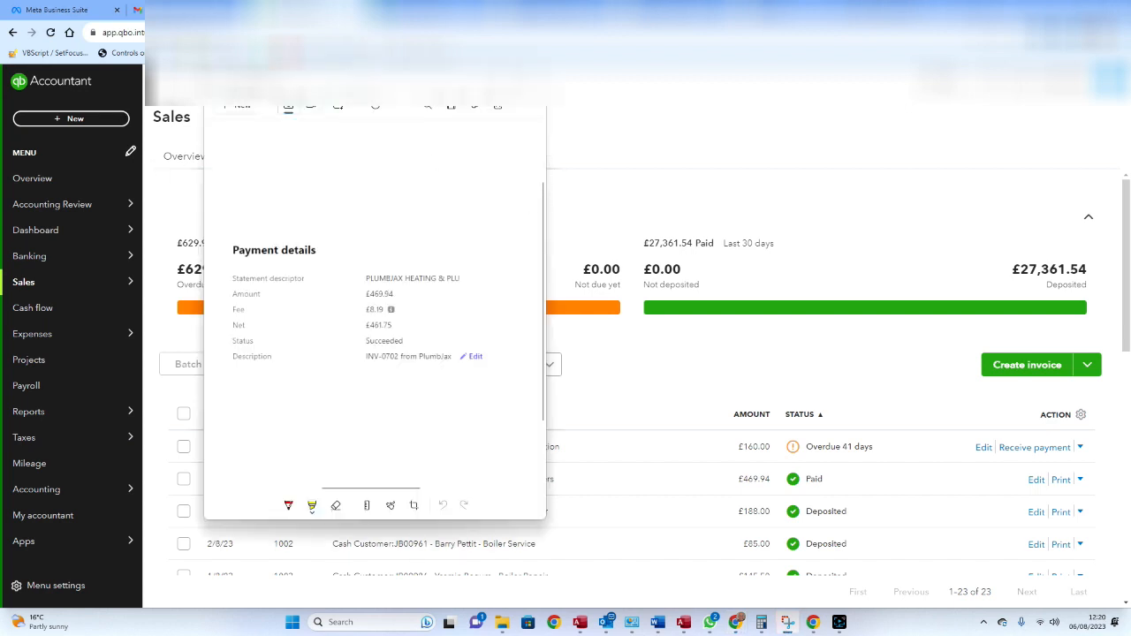
pyautogui.moveTo(365, 90); pyautogui.dragTo(735, 102)
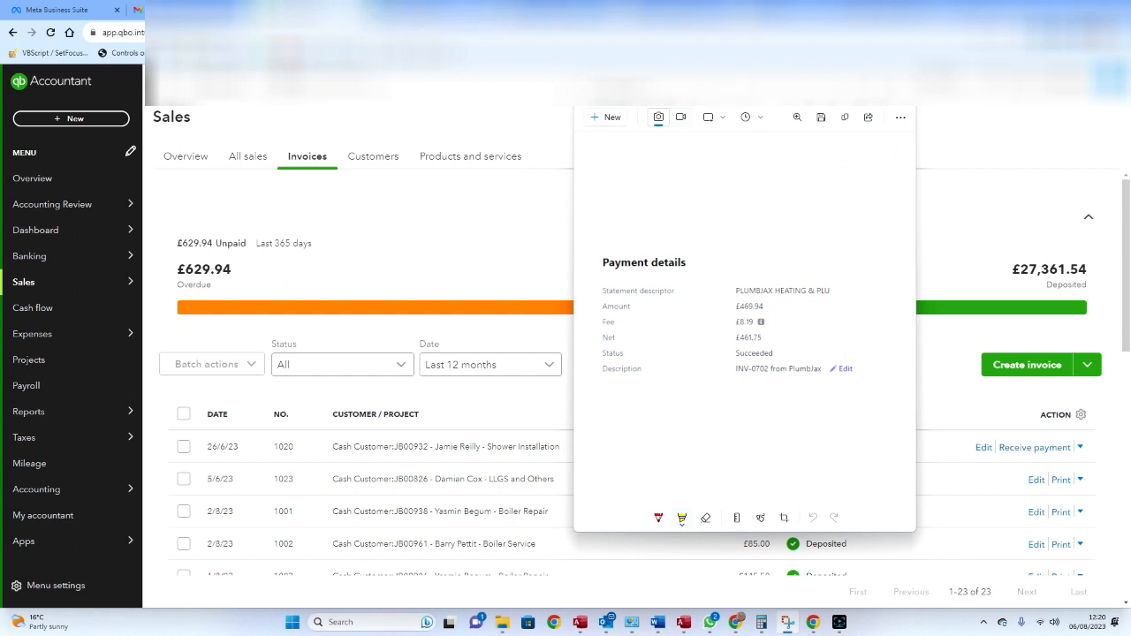
pyautogui.hotkey('alt', 'Tab')
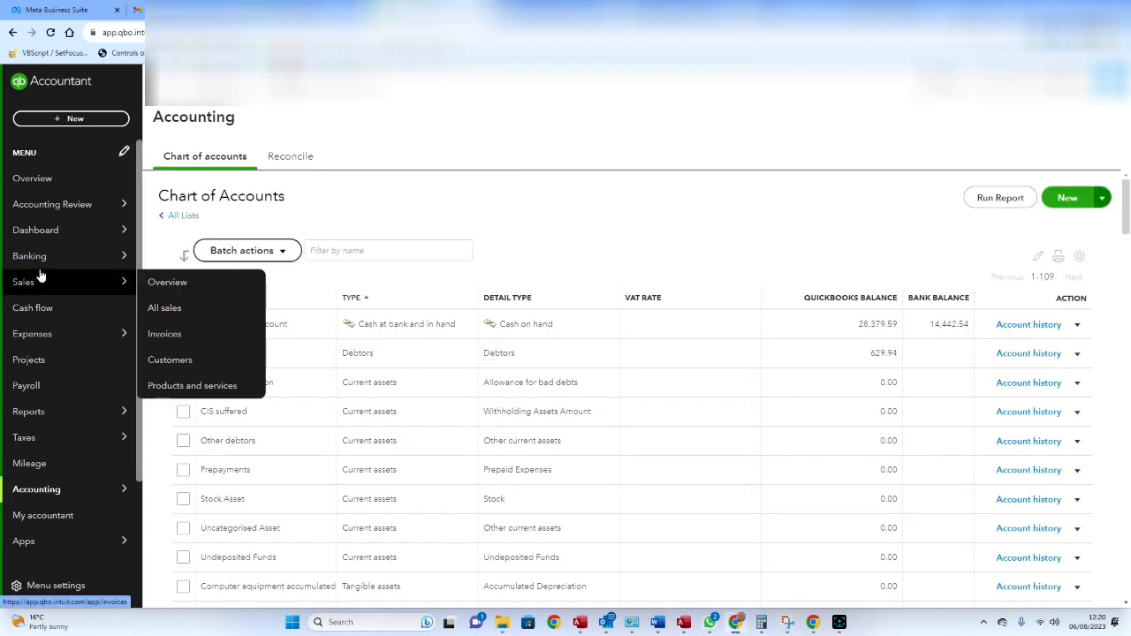
pyautogui.moveTo(58, 258)
pyautogui.click(161, 259)
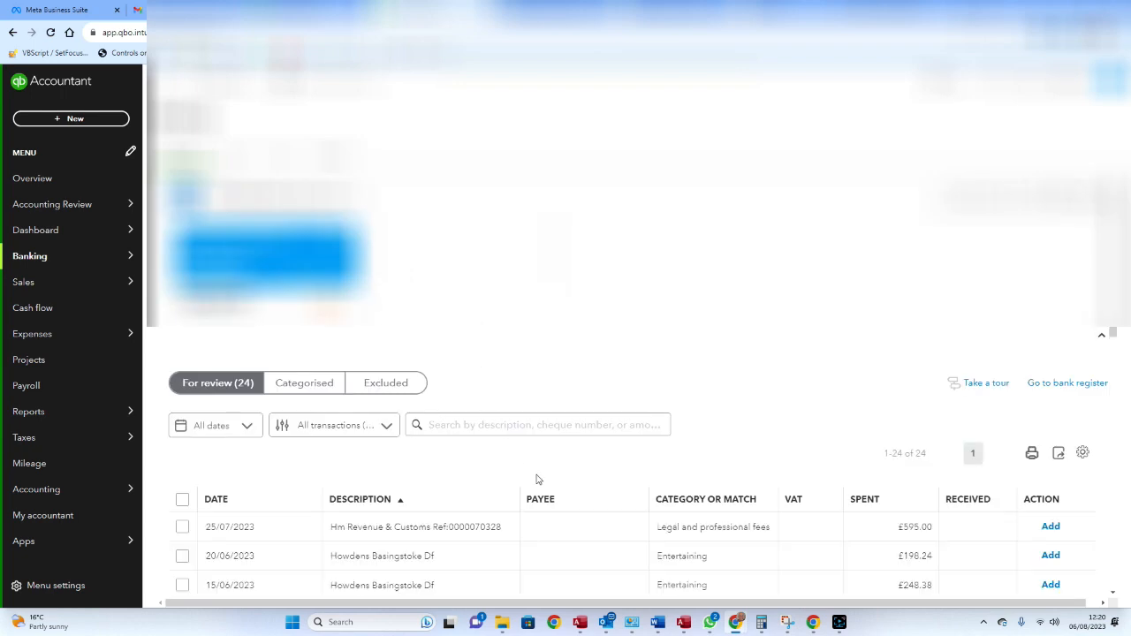
pyautogui.scroll(-4, 536, 477)
pyautogui.scroll(-5, 535, 478)
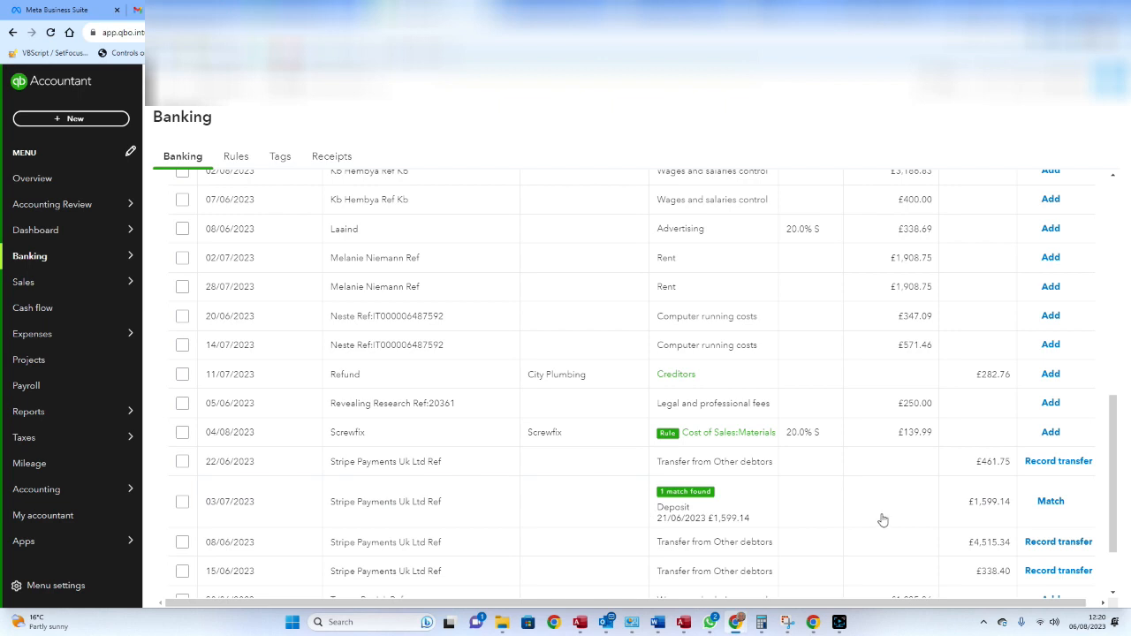
pyautogui.scroll(-2, 847, 520)
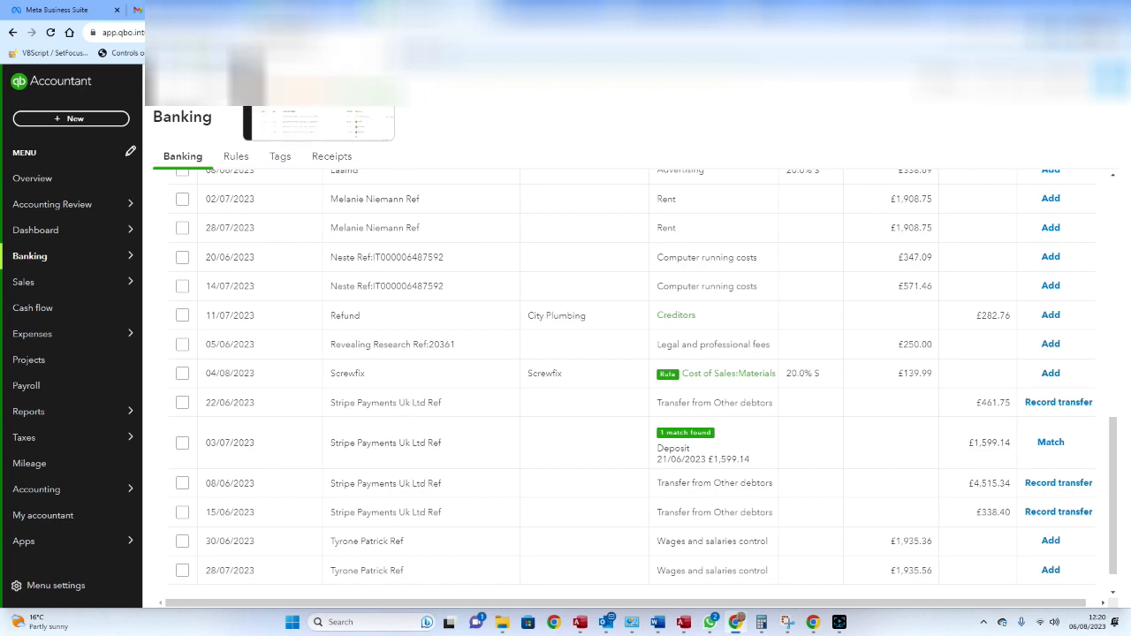
# Create a new bank deposit that includes the customer payment of 05/06/2023, with Stripe as its payment method.
pyautogui.click(75, 119)
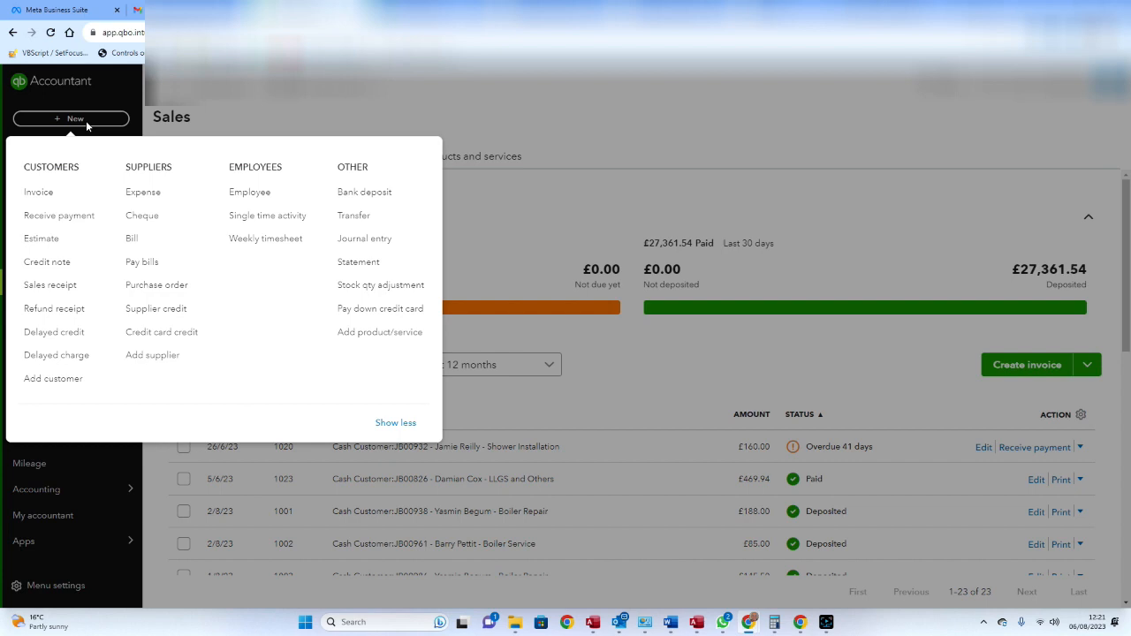
pyautogui.click(344, 195)
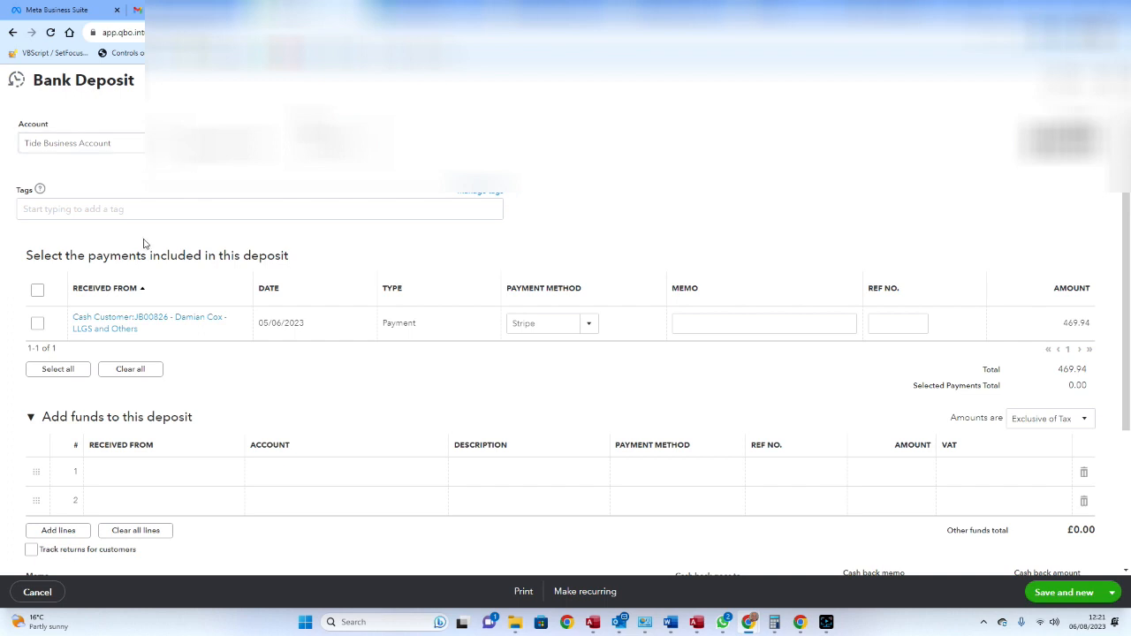
pyautogui.click(37, 324)
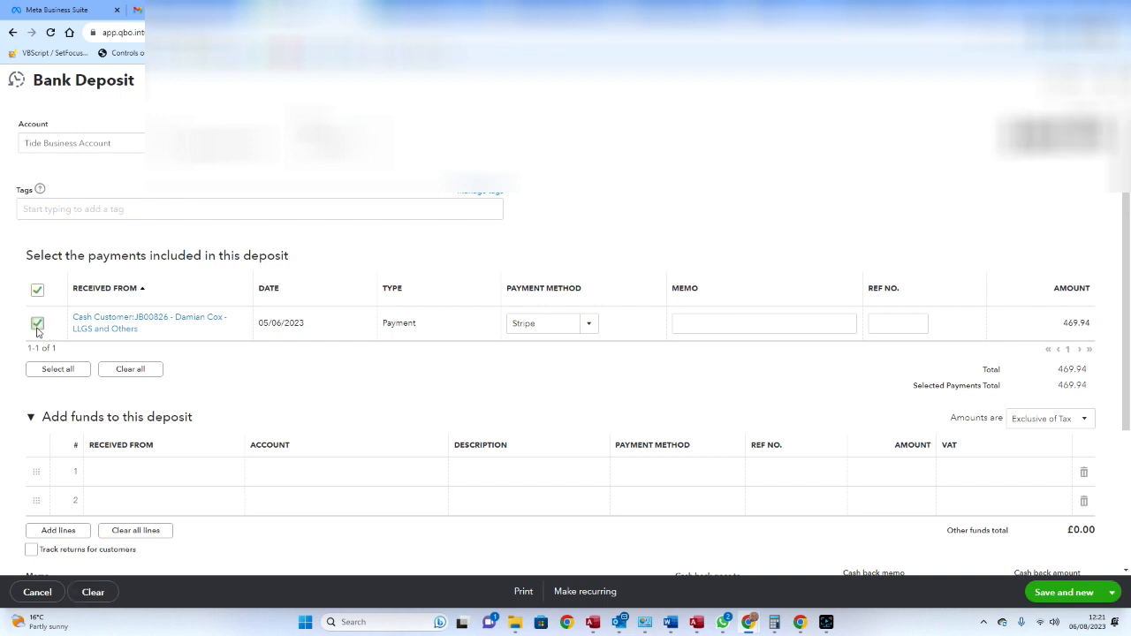
pyautogui.click(594, 325)
pyautogui.click(580, 463)
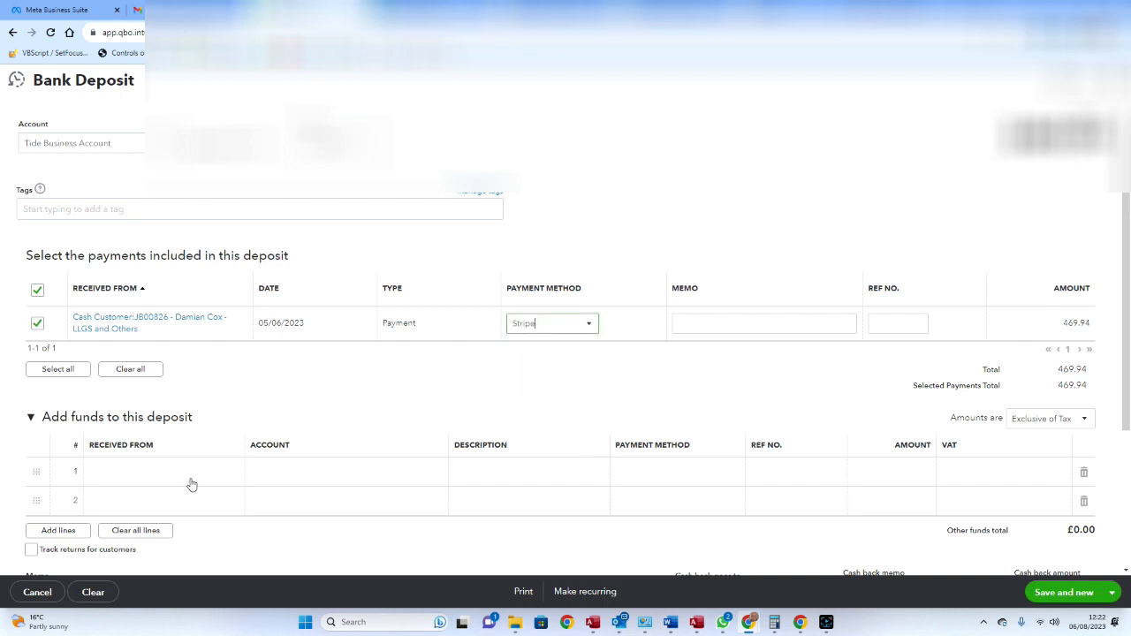
# Assign the Merchant Fees account to the first line of the funds added to this deposit.
pyautogui.click(137, 426)
pyautogui.scroll(-1, 137, 426)
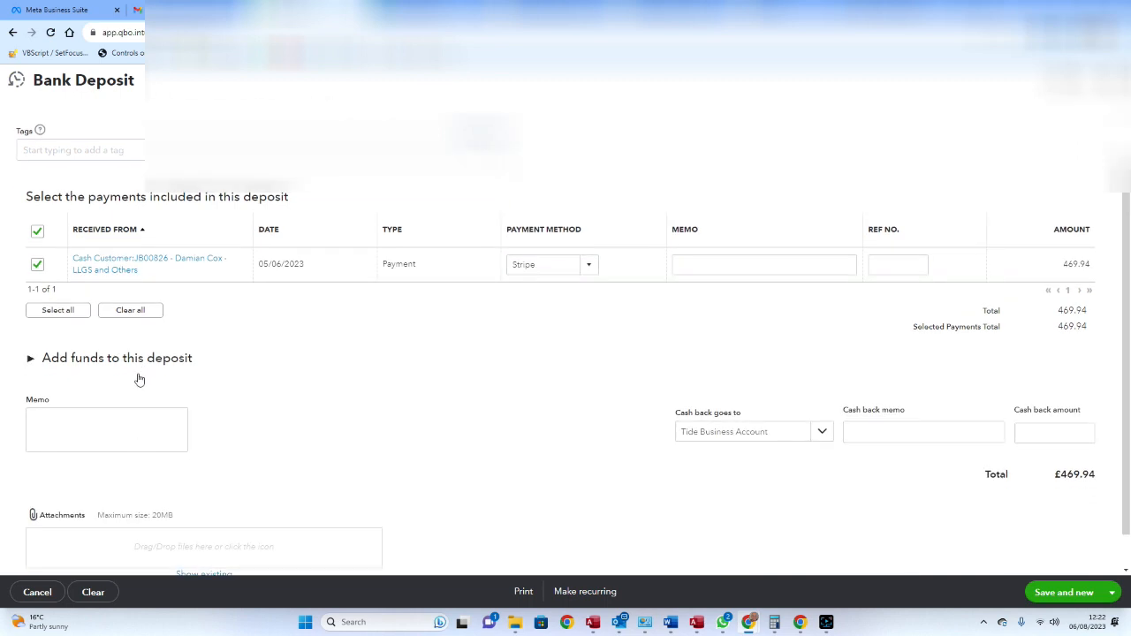
pyautogui.click(140, 366)
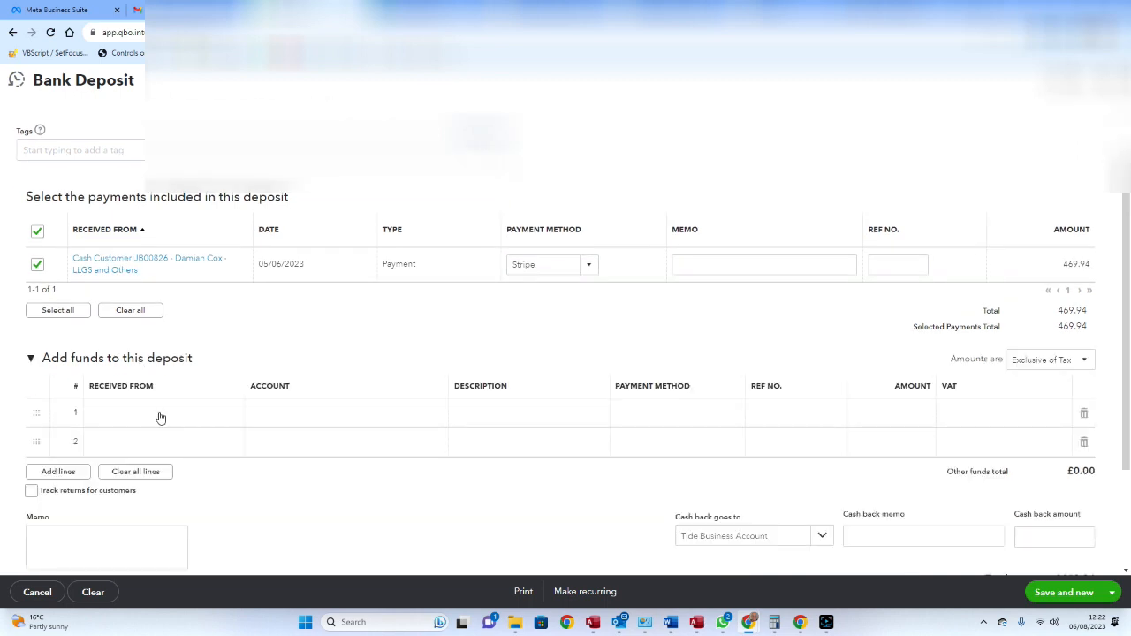
pyautogui.click(346, 428)
pyautogui.click(349, 419)
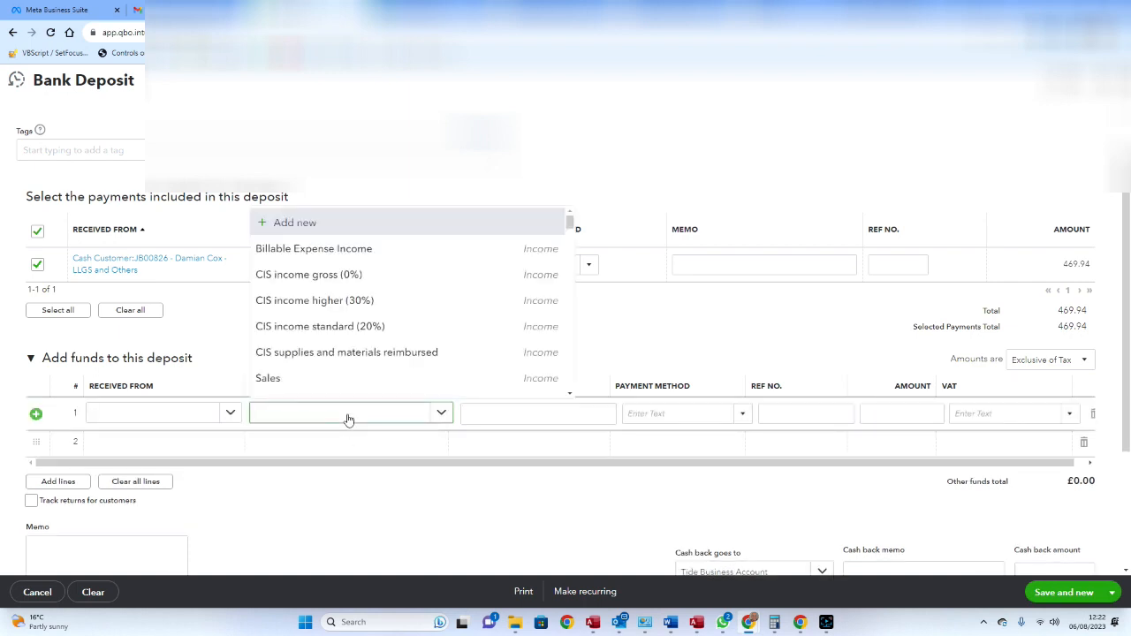
pyautogui.write('Stri')
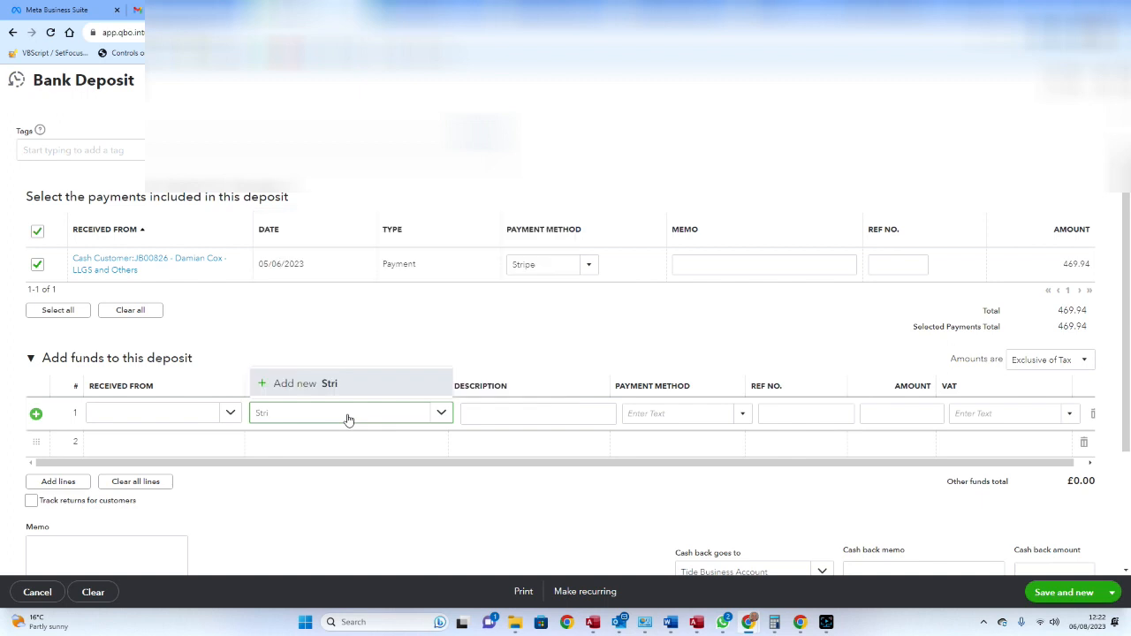
pyautogui.write('p')
pyautogui.press('BackSpace')
pyautogui.press('BackSpace')
pyautogui.press('BackSpace')
pyautogui.press('BackSpace')
pyautogui.write('Mer')
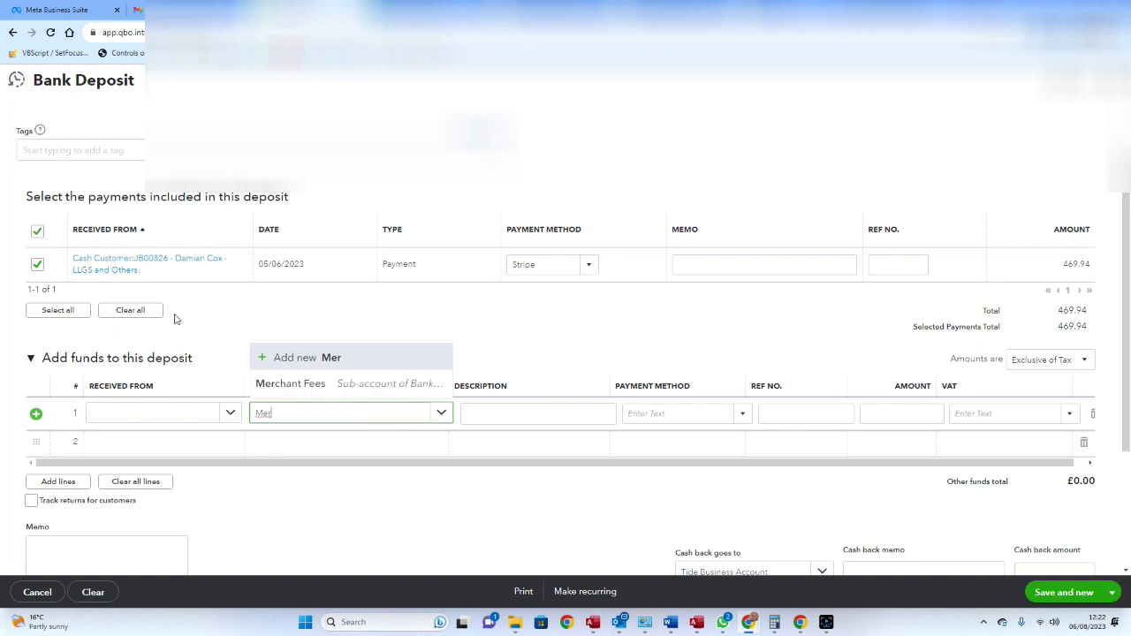
pyautogui.click(308, 389)
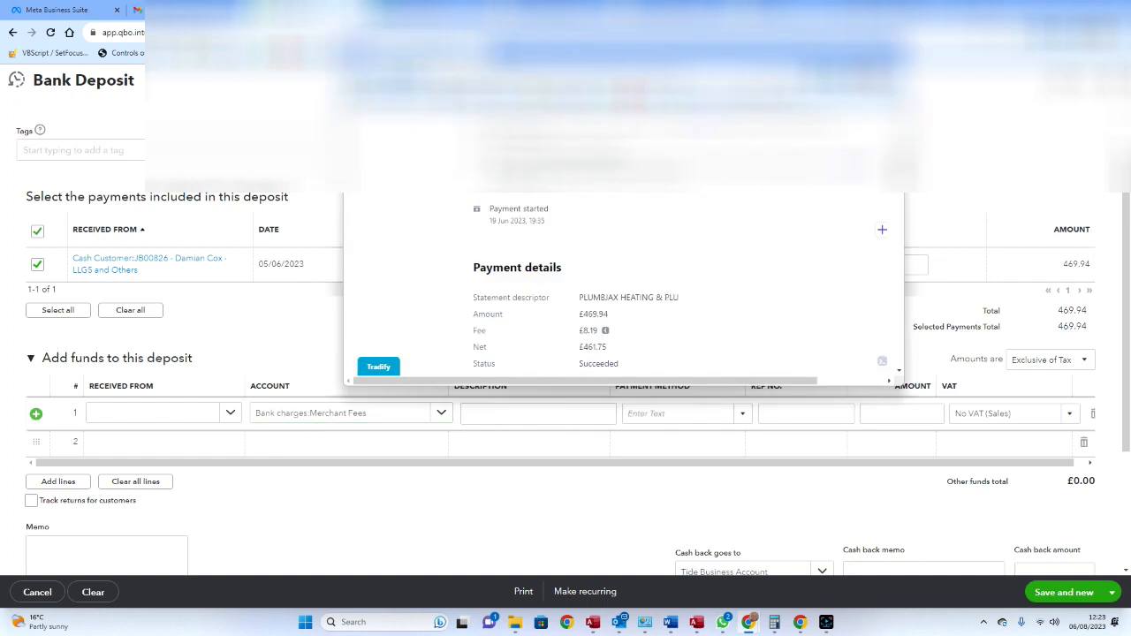
# Print the Stripe payment details page and save it as a PDF file.
pyautogui.click(892, 77)
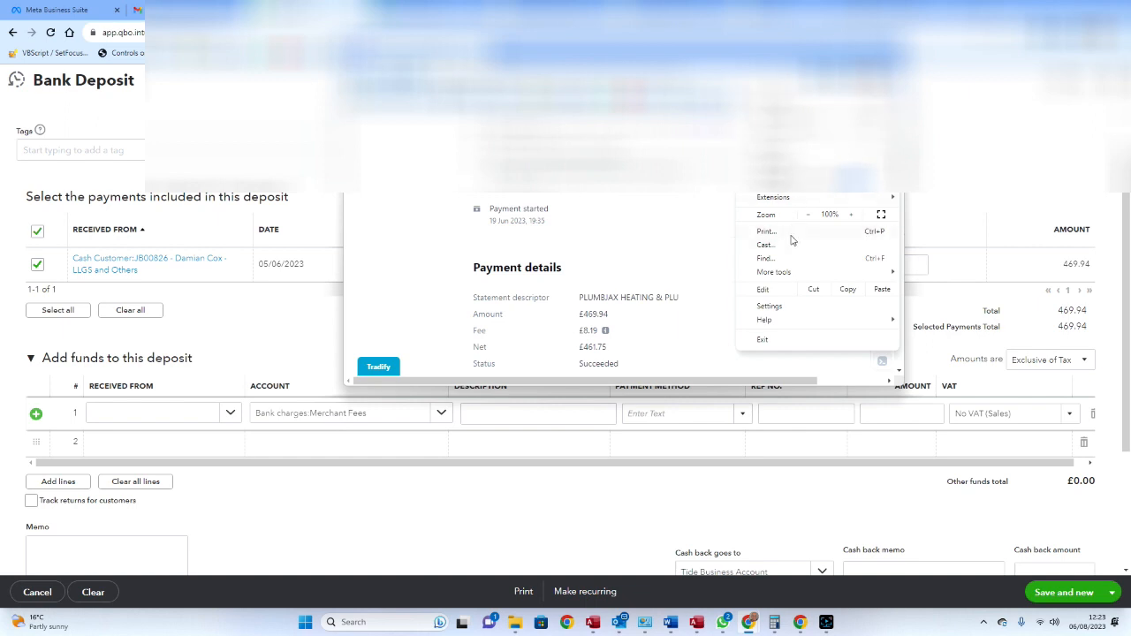
pyautogui.click(792, 233)
pyautogui.click(809, 353)
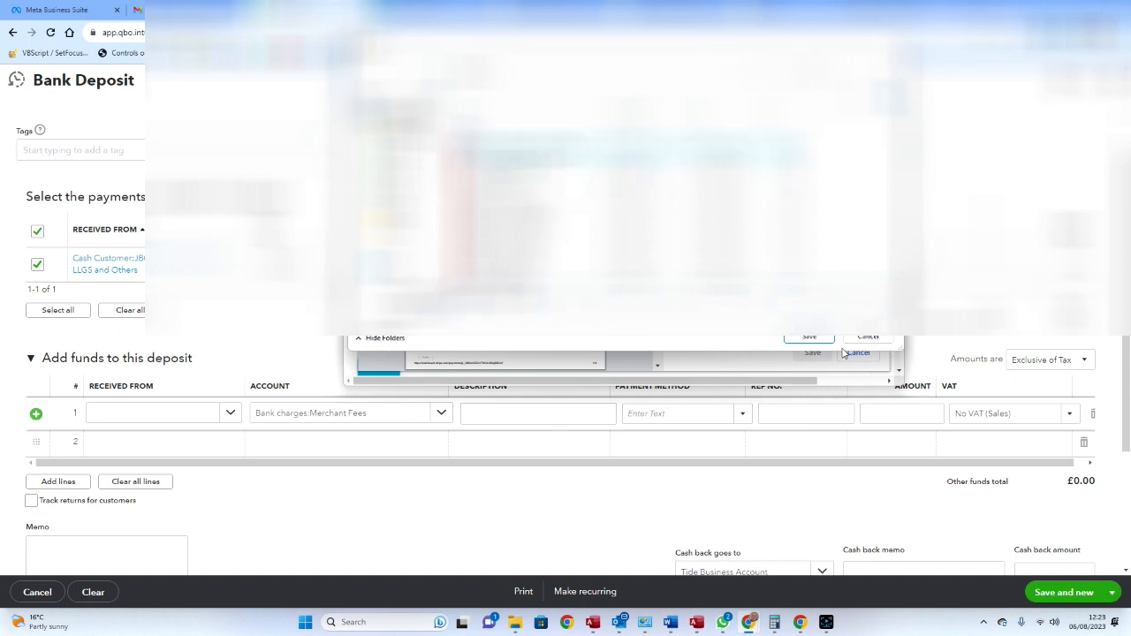
pyautogui.press('Return')
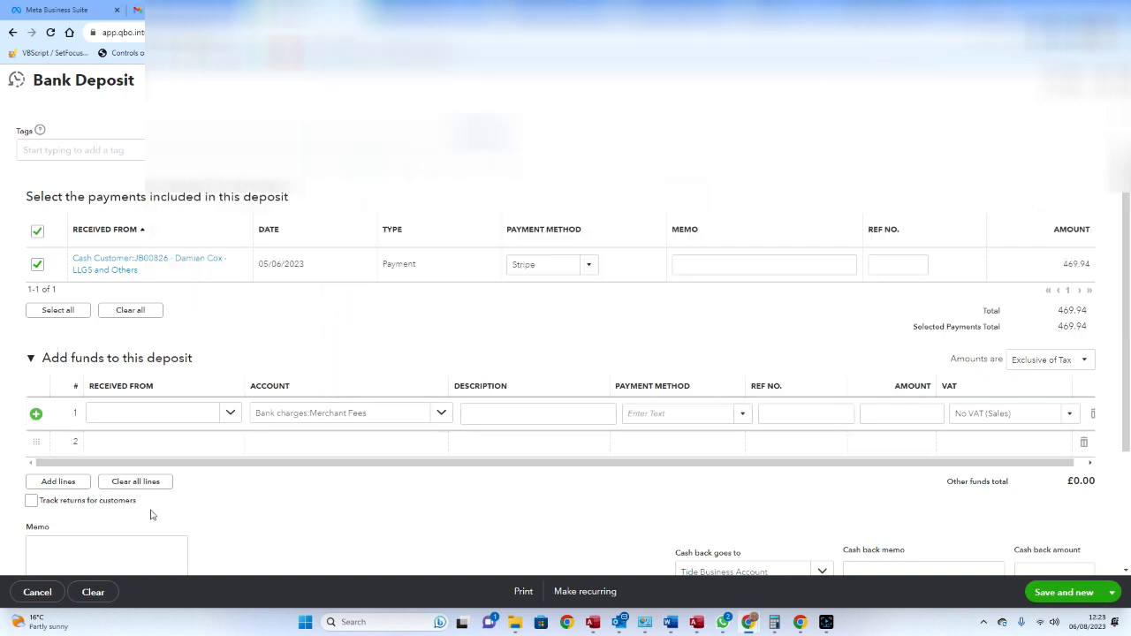
# Attach the file Payments - plumbjax.co.uk - Stripe.pdf to the bank deposit.
pyautogui.scroll(-2, 241, 466)
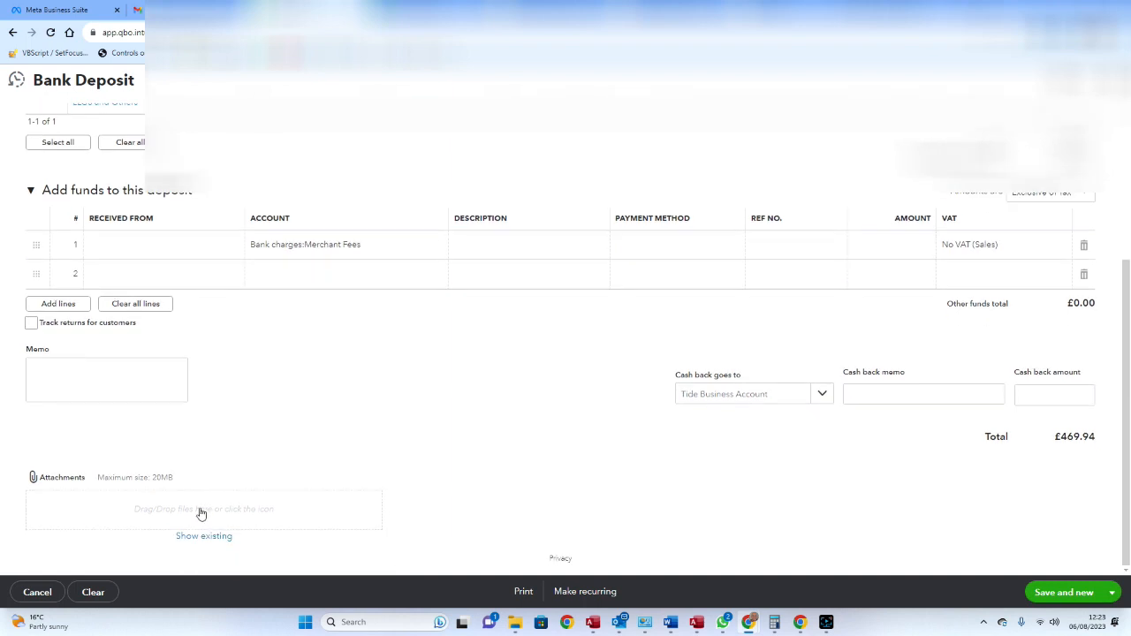
pyautogui.click(202, 512)
pyautogui.click(133, 111)
pyautogui.click(466, 298)
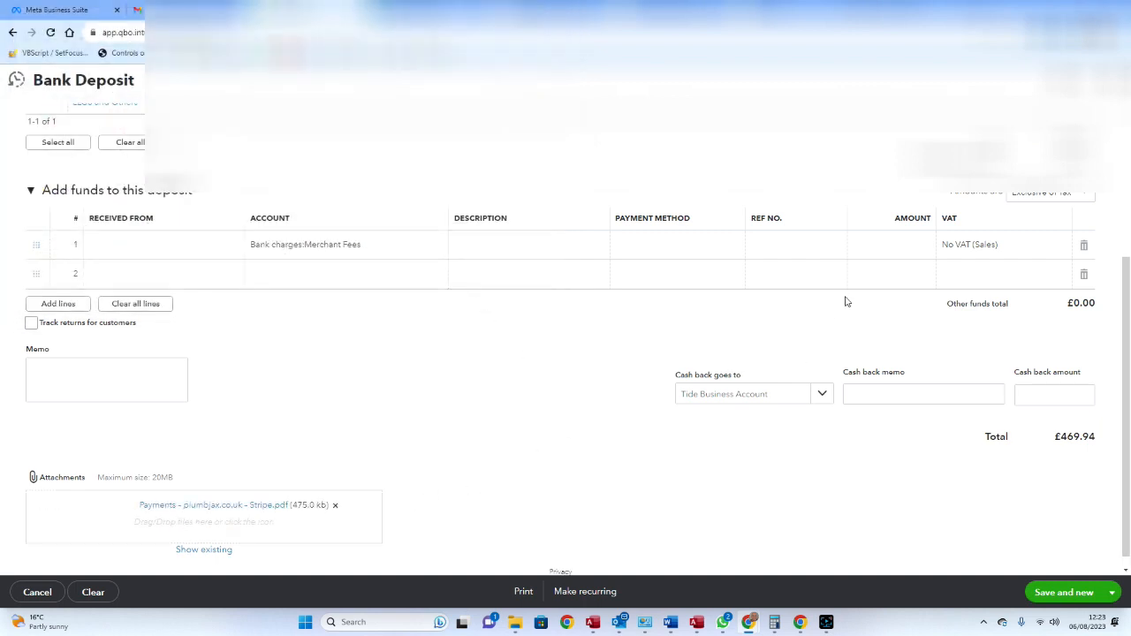
# Enter the Stripe fee as -8.19 on the Merchant Fees line and save the bank deposit.
pyautogui.click(875, 250)
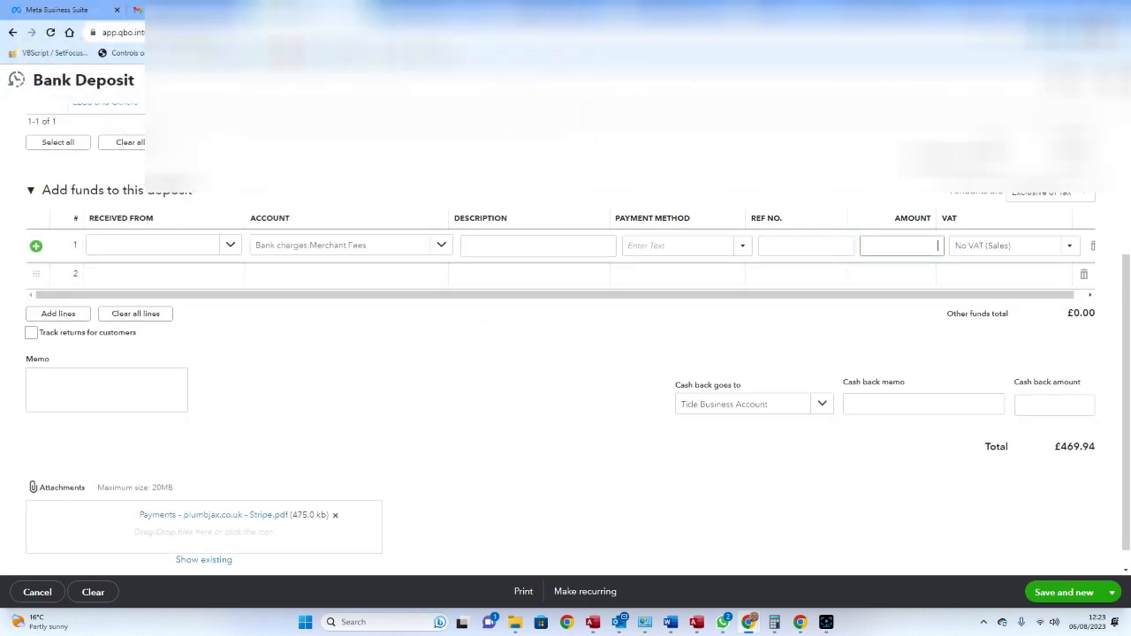
pyautogui.hotkey('alt', 'Tab')
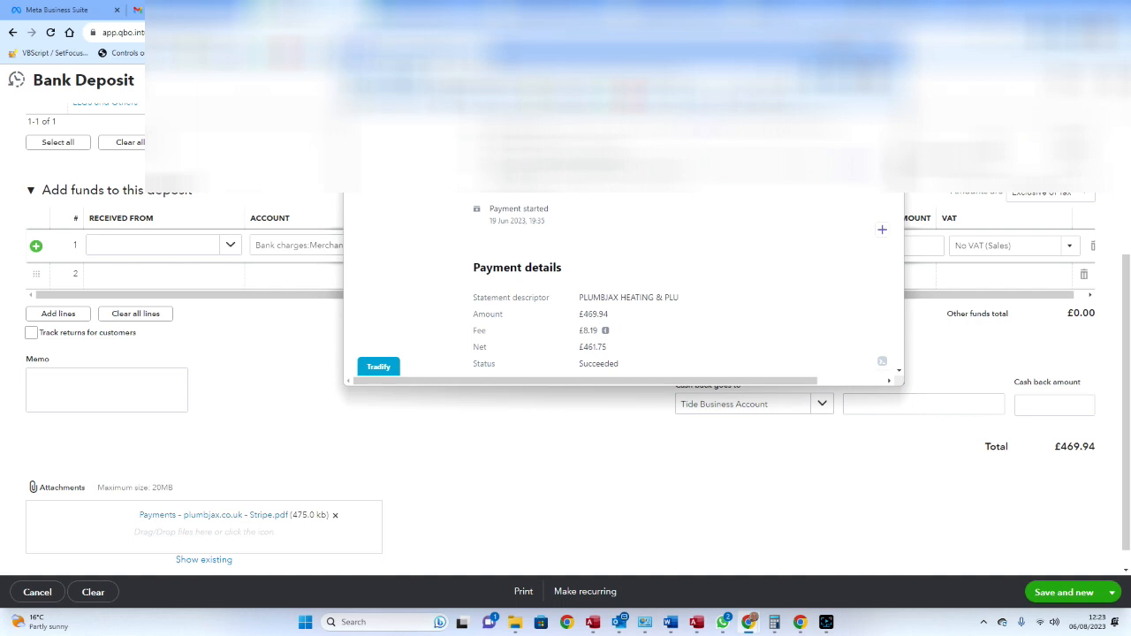
pyautogui.click(837, 53)
pyautogui.write('-8.19')
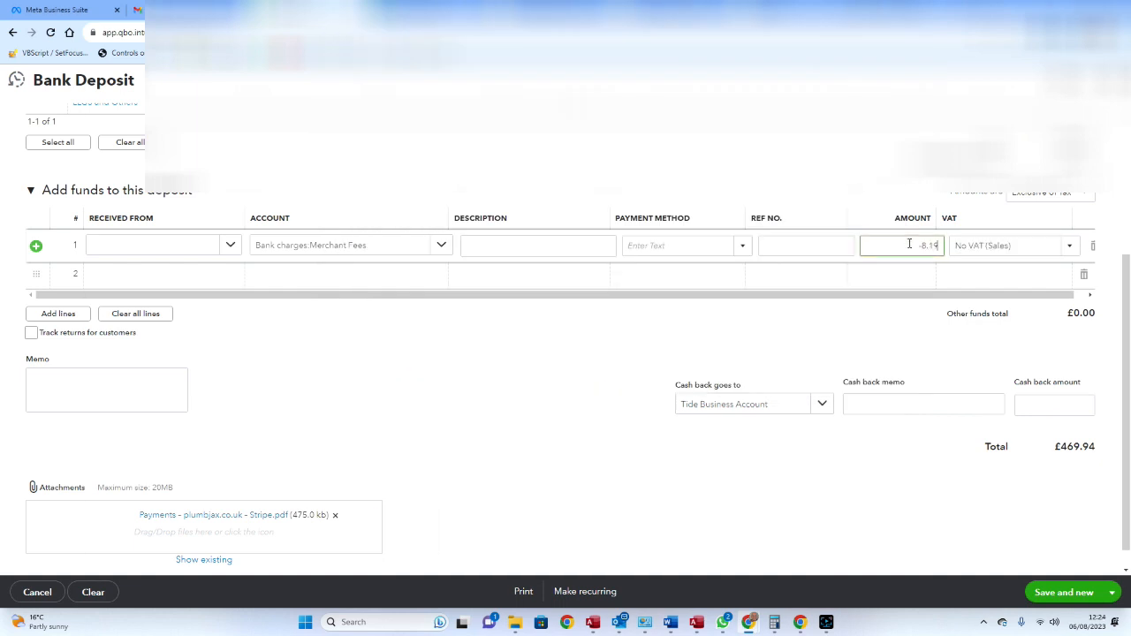
pyautogui.press('Tab')
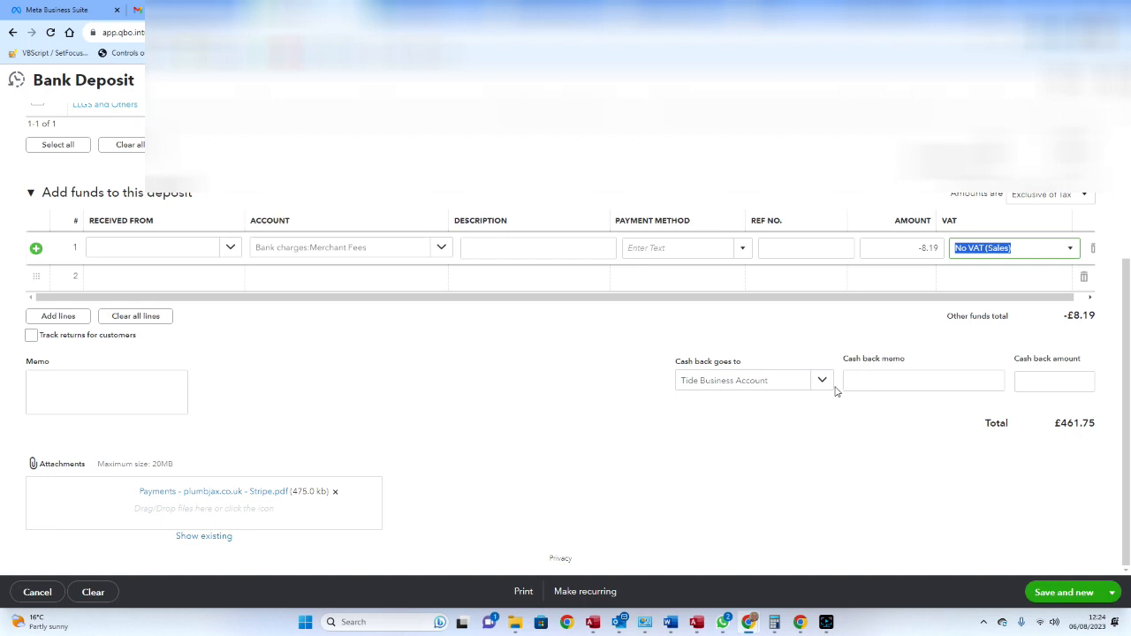
pyautogui.click(1063, 592)
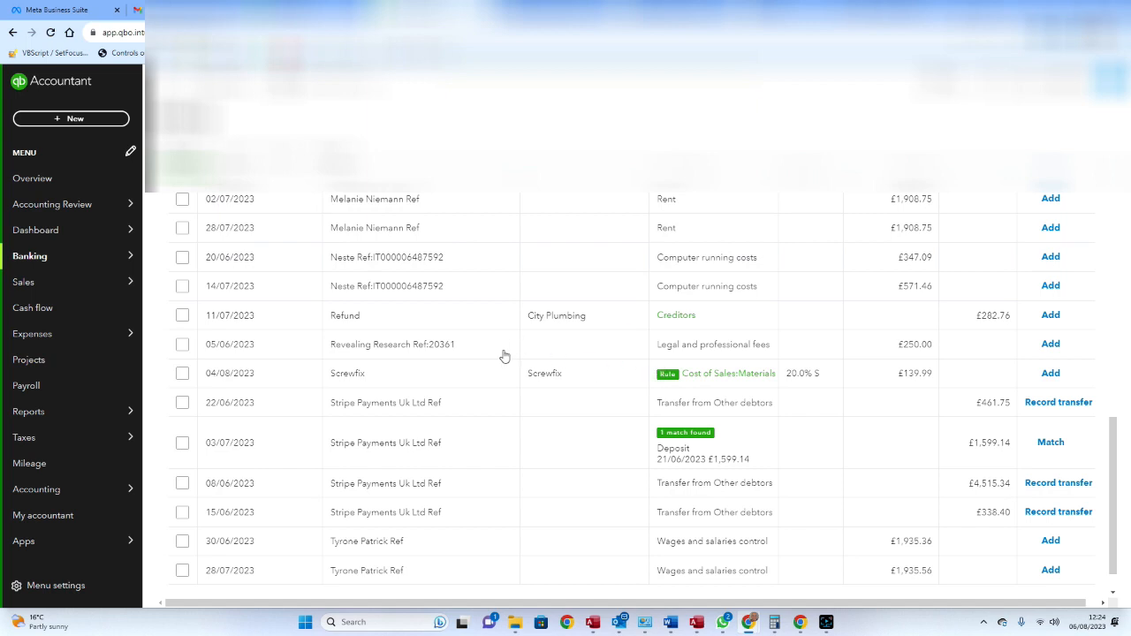
# Reload the bank transactions for review and match the 03/07/2023 and 22/06/2023 Stripe receipts to their deposits.
pyautogui.click(570, 411)
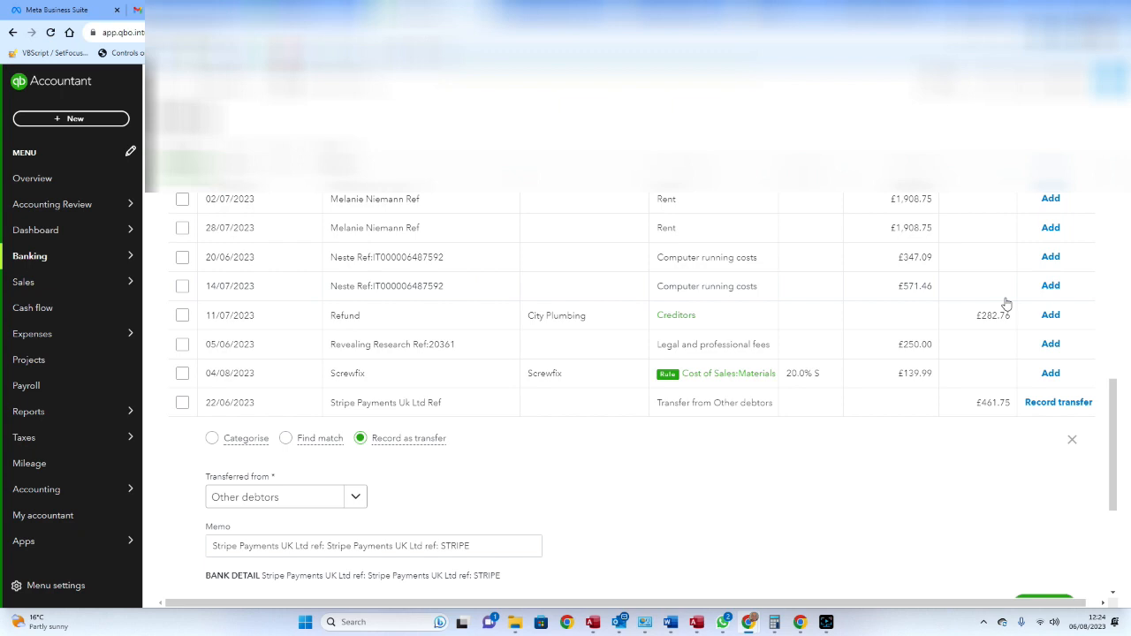
pyautogui.scroll(-1, 1006, 303)
pyautogui.scroll(-1, 1006, 303)
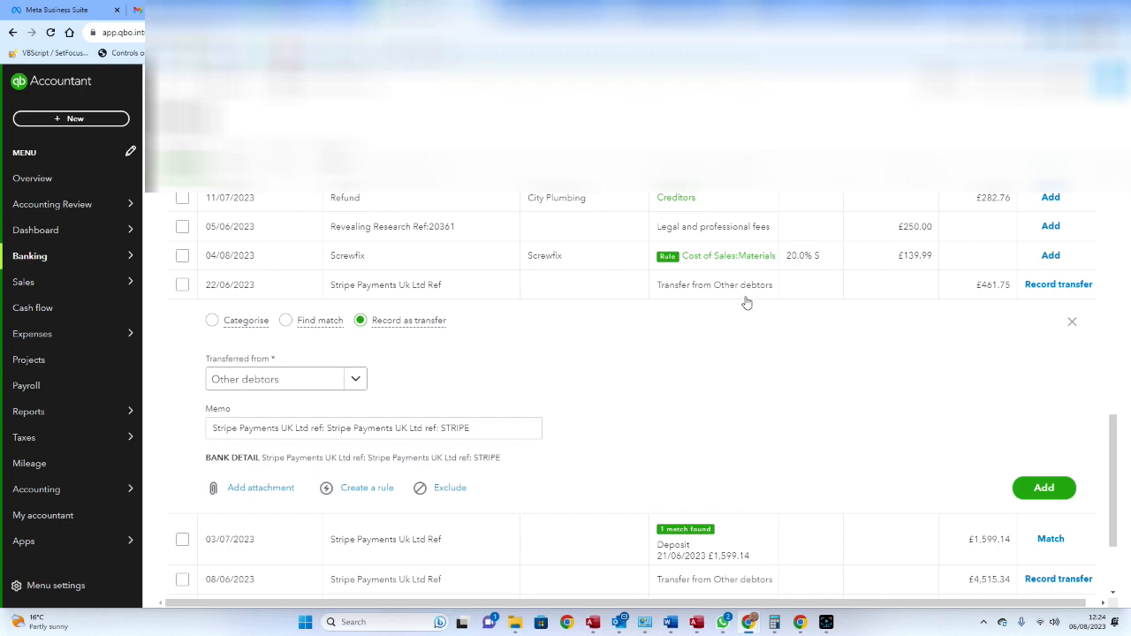
pyautogui.click(480, 292)
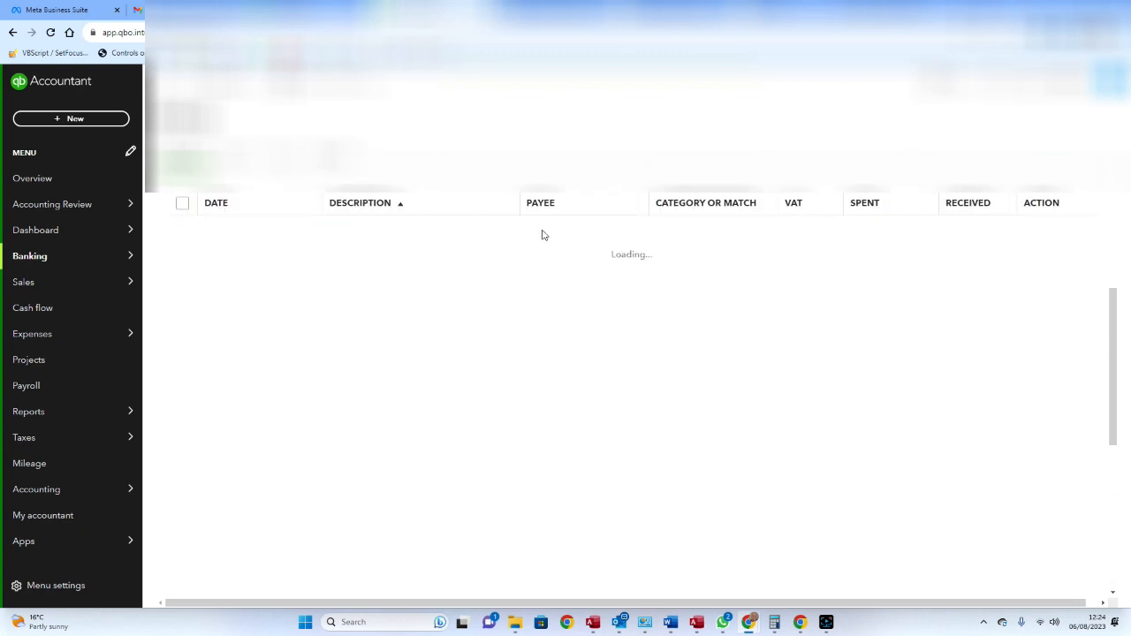
pyautogui.scroll(-2, 542, 235)
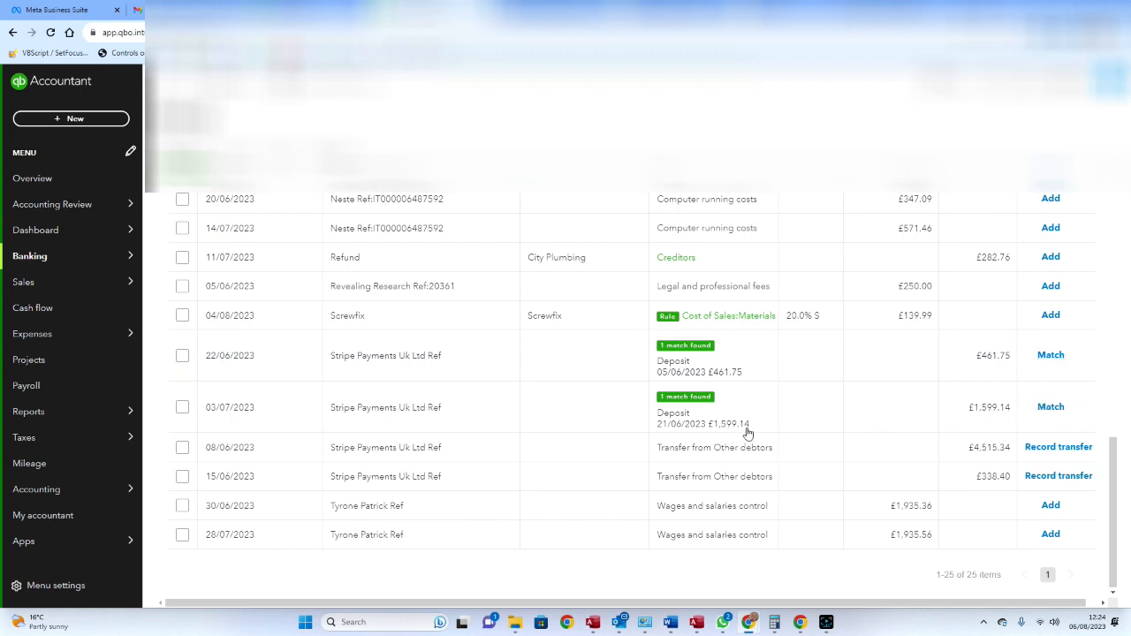
pyautogui.click(1049, 407)
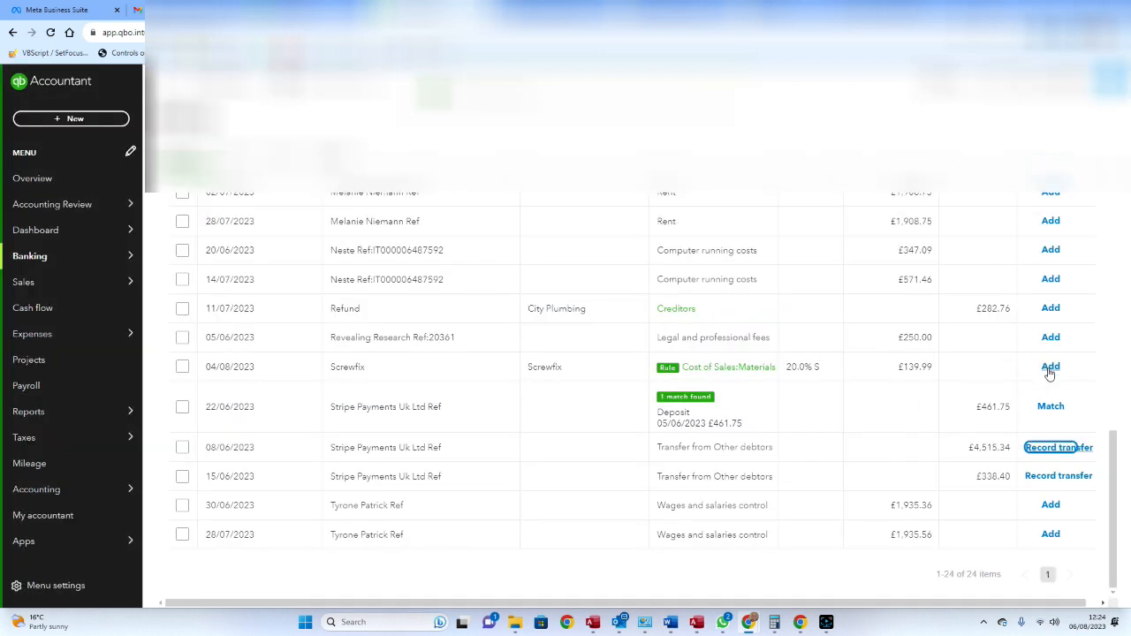
pyautogui.click(1049, 408)
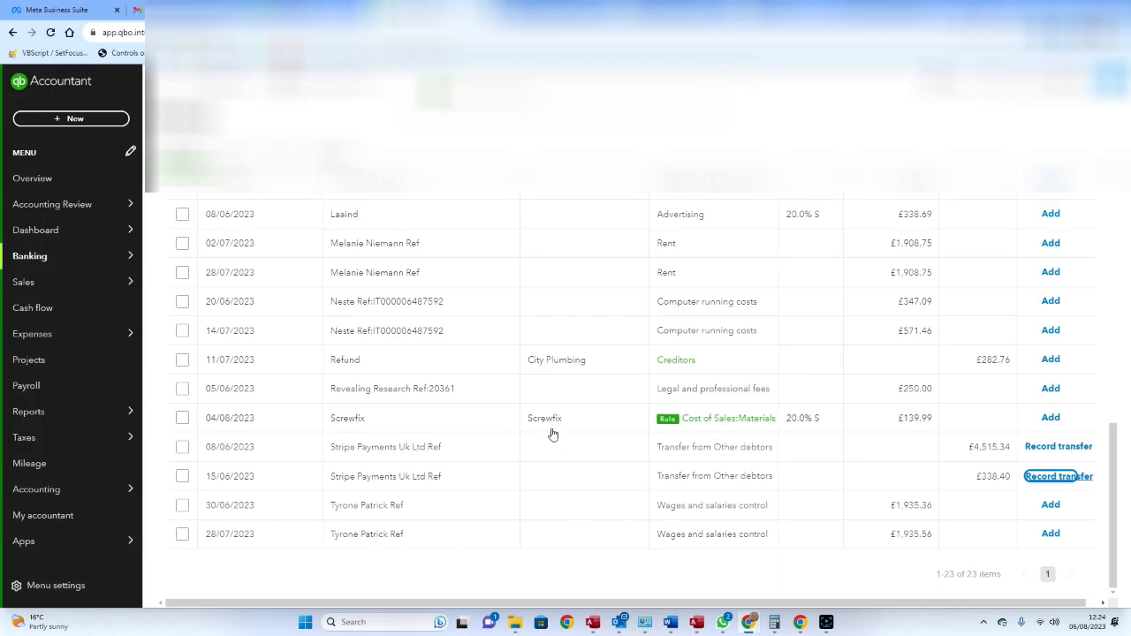
pyautogui.scroll(1, 552, 434)
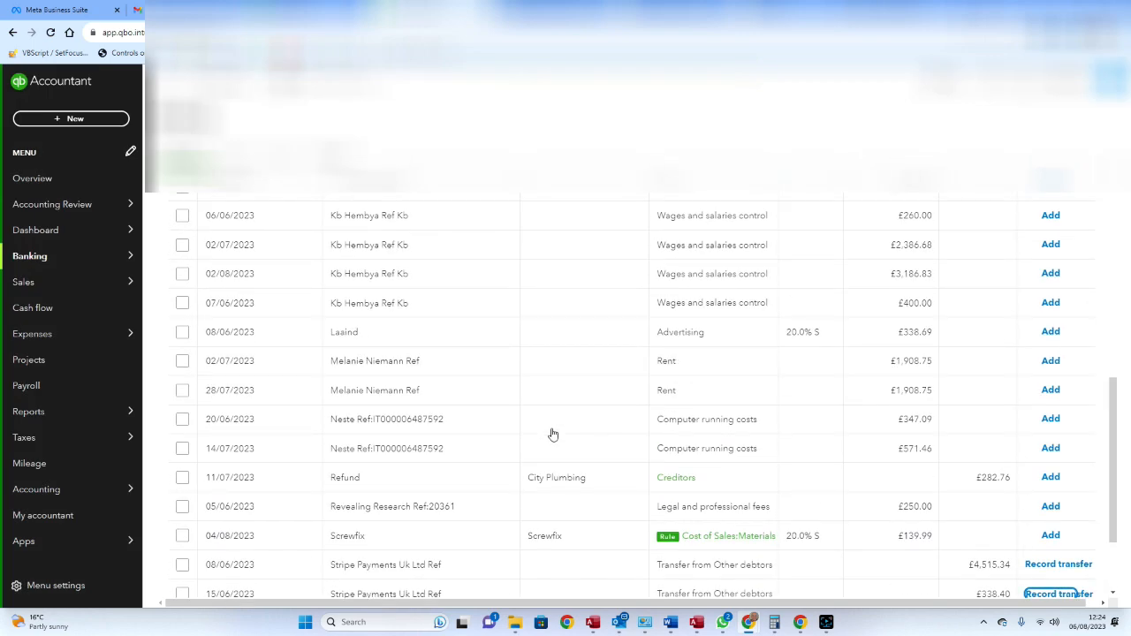